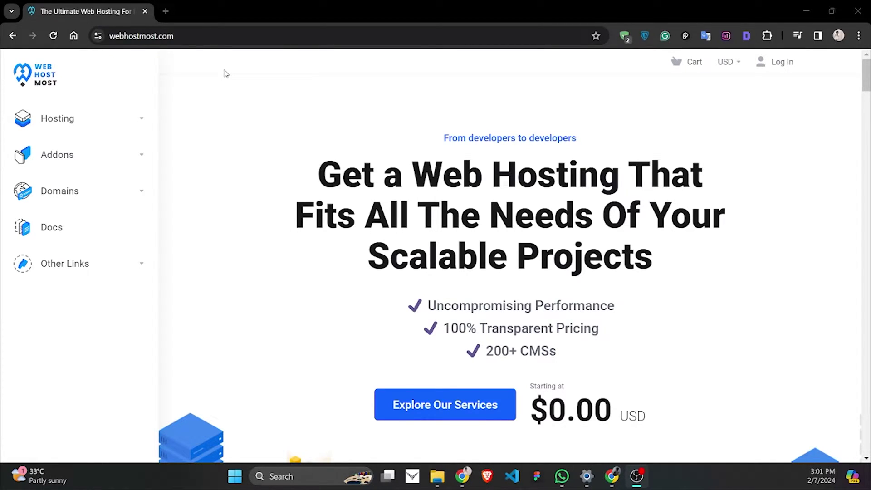
# - Go to the Shared Web Hosting services and scroll down to the 125Mb Free Web Hosting Plan offer
pyautogui.scroll(-1, 402, 296)
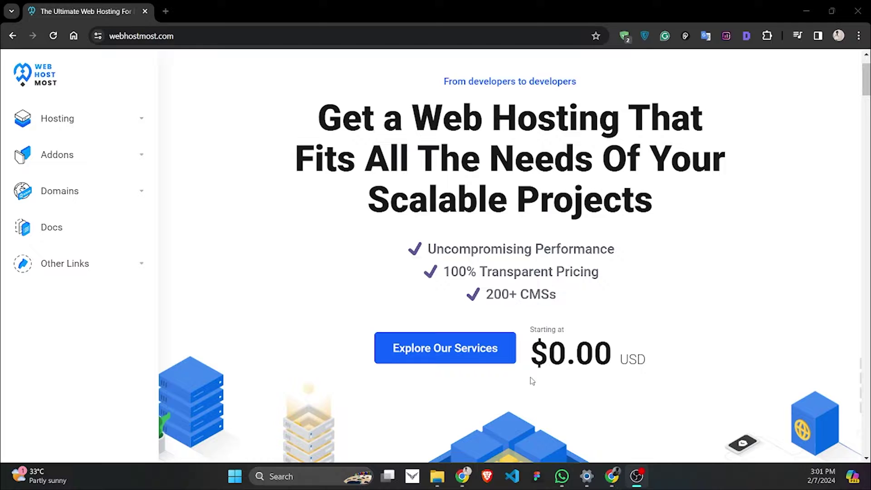
pyautogui.click(409, 356)
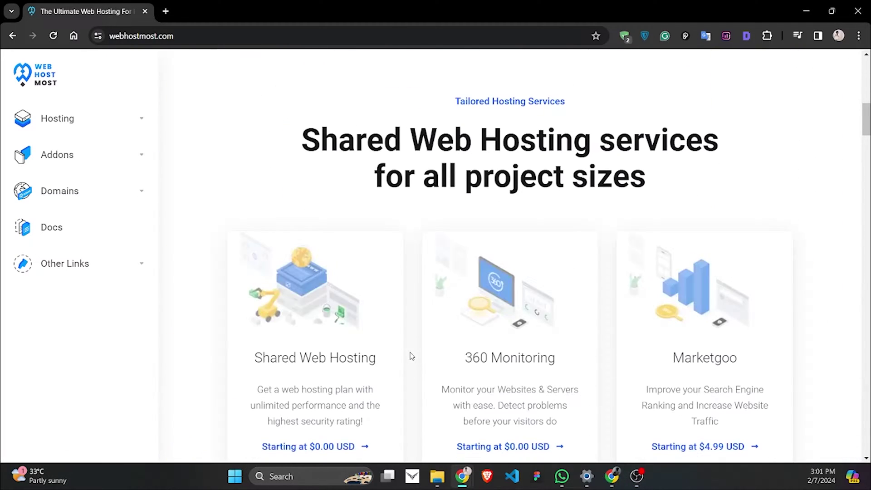
pyautogui.scroll(-4, 410, 351)
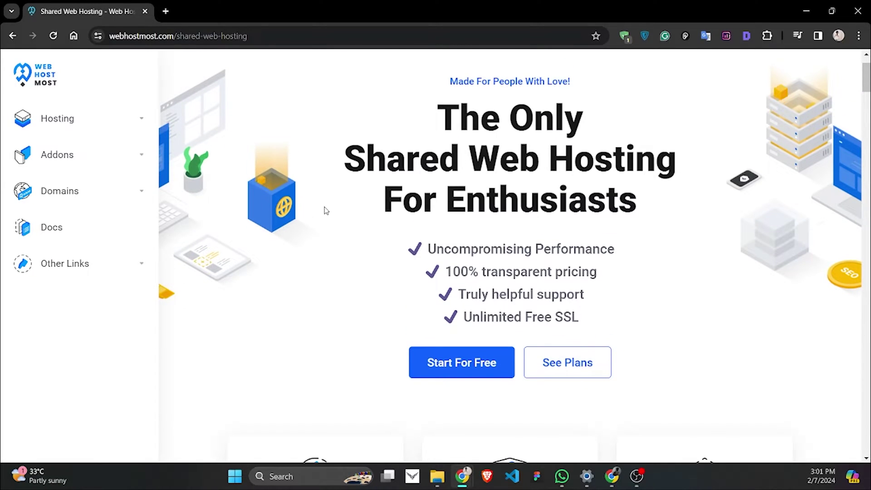
pyautogui.scroll(-3, 327, 212)
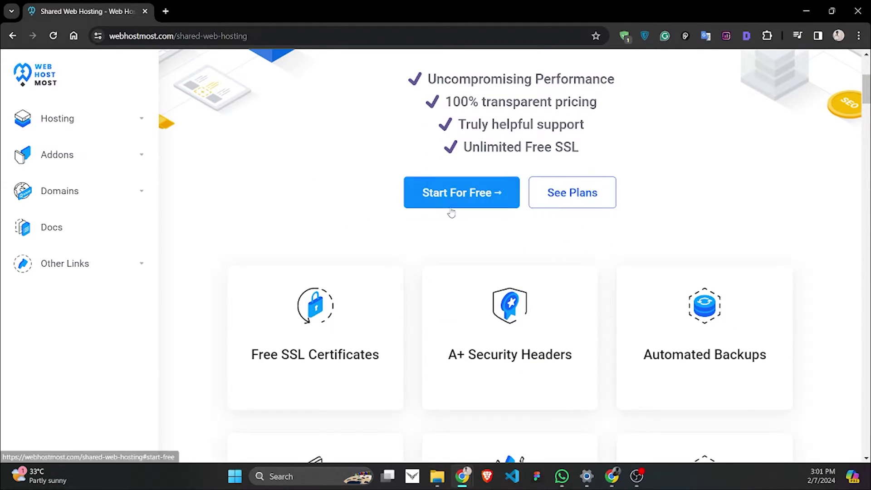
pyautogui.scroll(-3, 458, 205)
pyautogui.scroll(-10, 458, 205)
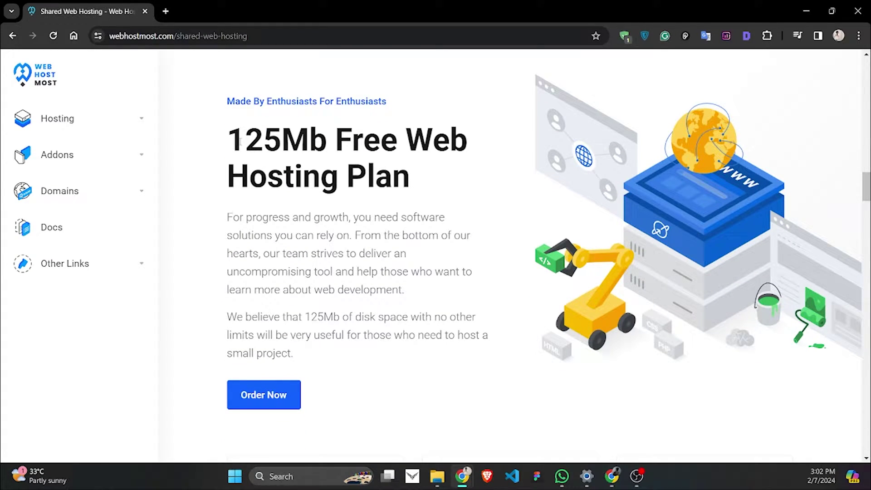
pyautogui.scroll(-3, 336, 157)
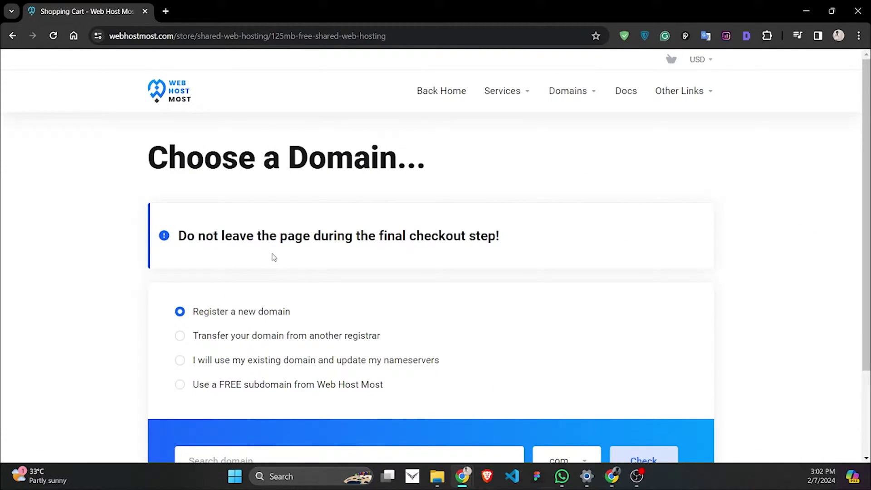
# - Choose the free WebHostMost subdomain option and enter 'webaeroer' for webaeroer.freewebhostmost.com
pyautogui.scroll(-3, 275, 254)
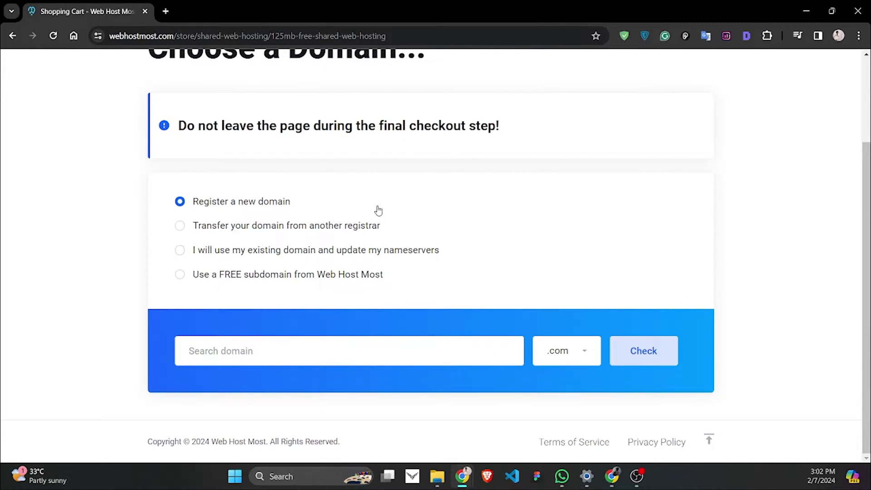
pyautogui.scroll(3, 379, 210)
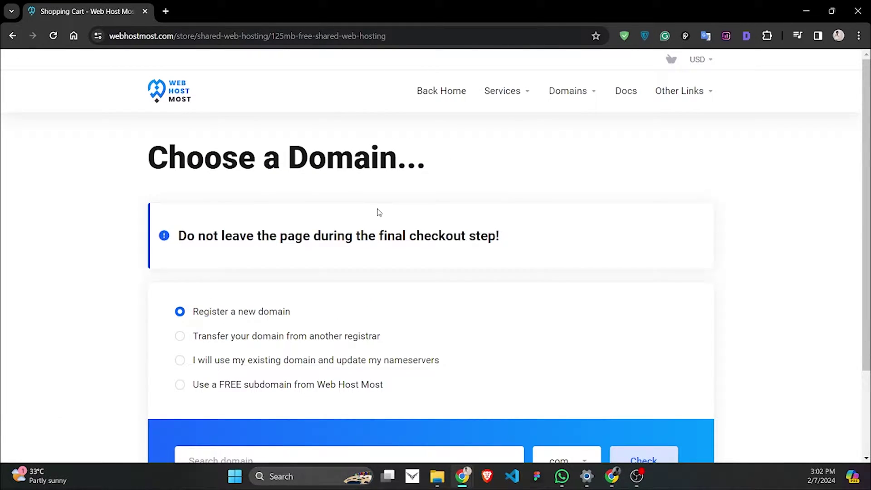
pyautogui.scroll(-3, 378, 198)
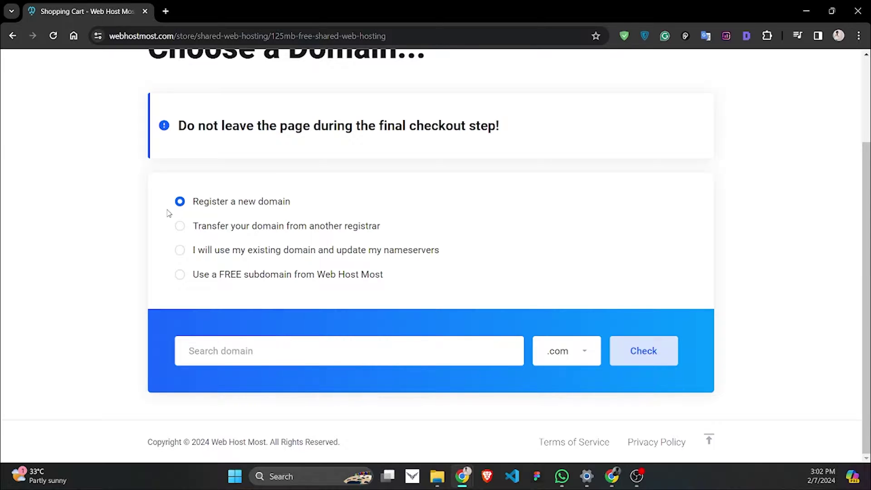
pyautogui.click(180, 274)
pyautogui.click(214, 348)
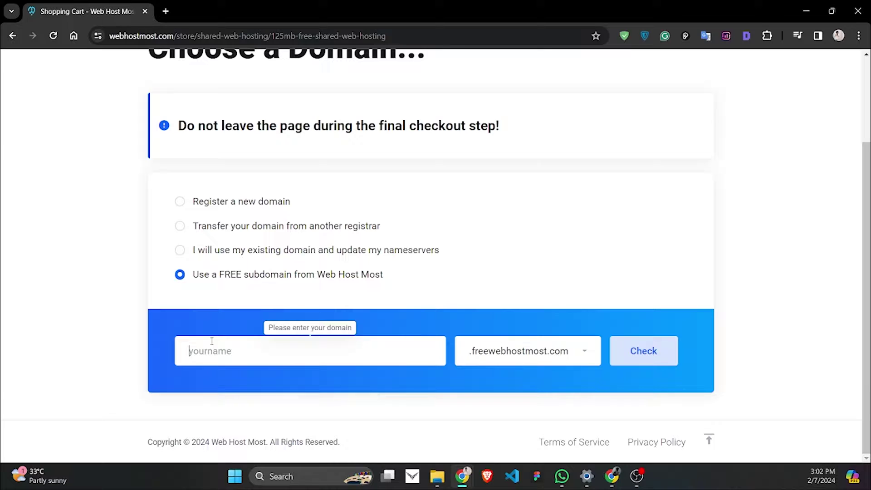
pyautogui.write('webaeroer')
# - Check the webaeroer subdomain to continue, then review the 125Mb plan's features on Configure
pyautogui.click(645, 346)
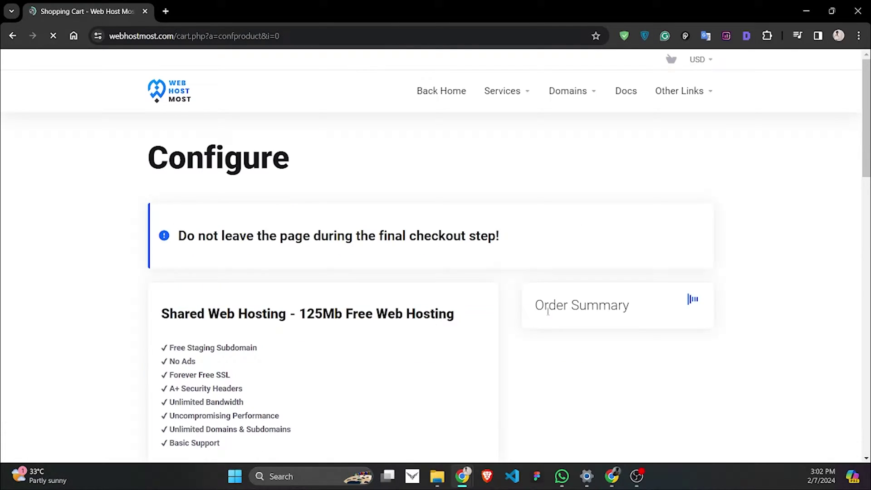
pyautogui.scroll(-5, 534, 312)
pyautogui.scroll(-3, 495, 304)
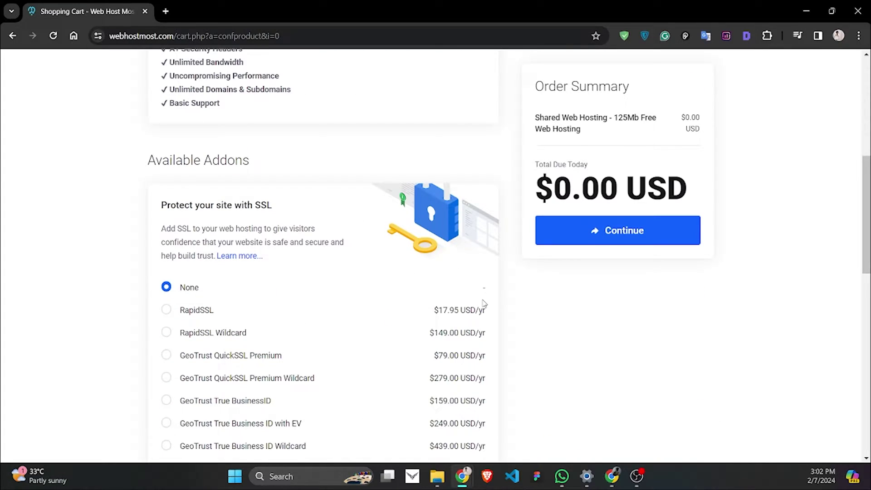
pyautogui.scroll(-1, 482, 301)
pyautogui.scroll(5, 402, 262)
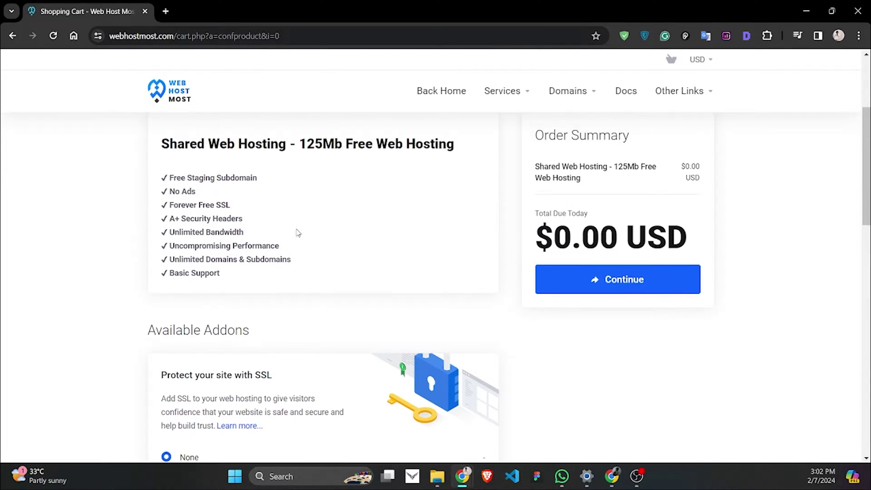
pyautogui.scroll(4, 241, 218)
pyautogui.scroll(-6, 218, 284)
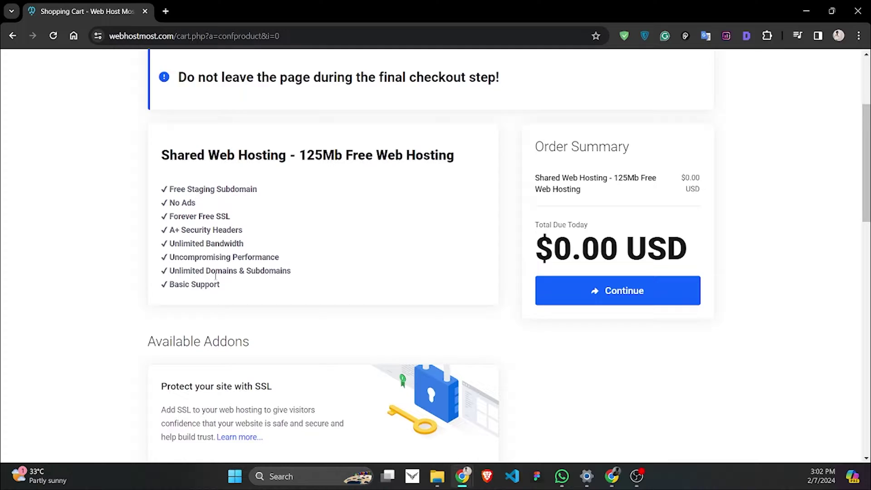
pyautogui.scroll(3, 240, 277)
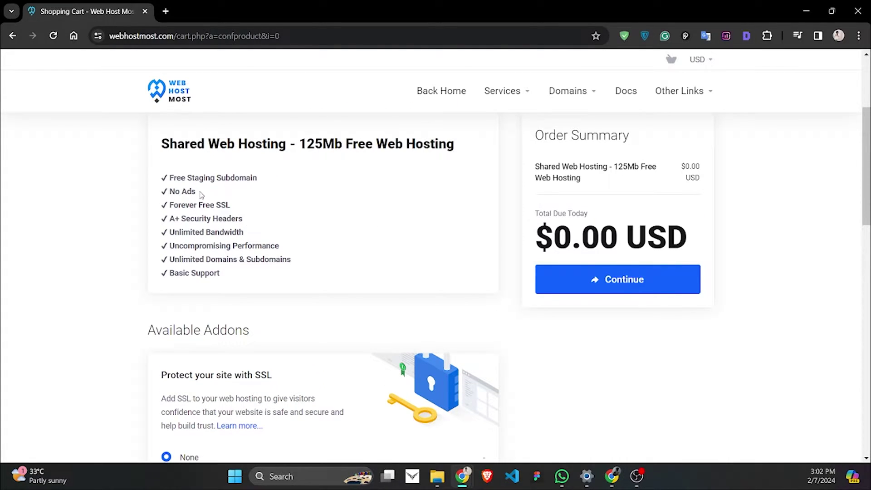
# - Highlight the No Ads feature and leave the SSL, Marketgoo and 360 Monitoring addons at None
pyautogui.moveTo(196, 192); pyautogui.dragTo(169, 191)
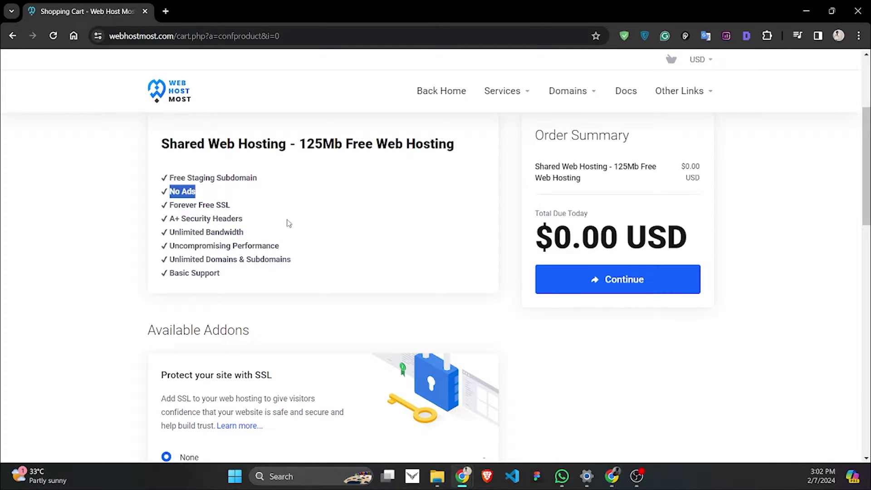
pyautogui.scroll(-3, 210, 199)
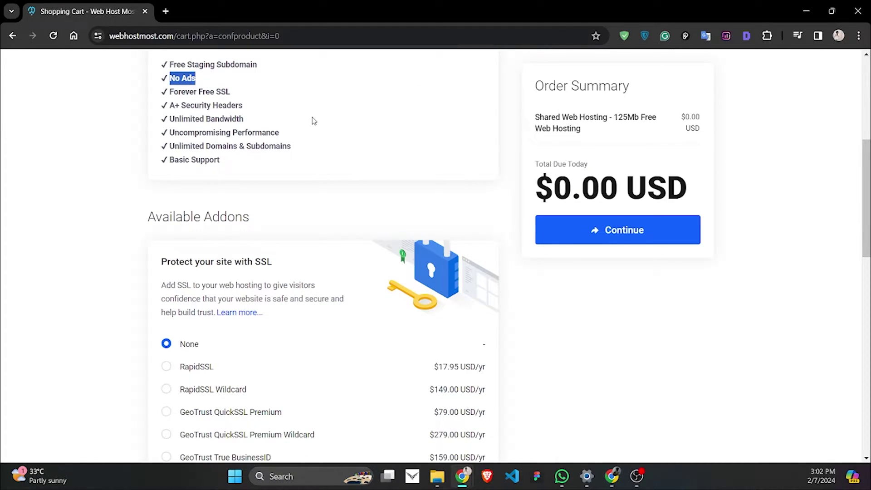
pyautogui.scroll(-6, 363, 152)
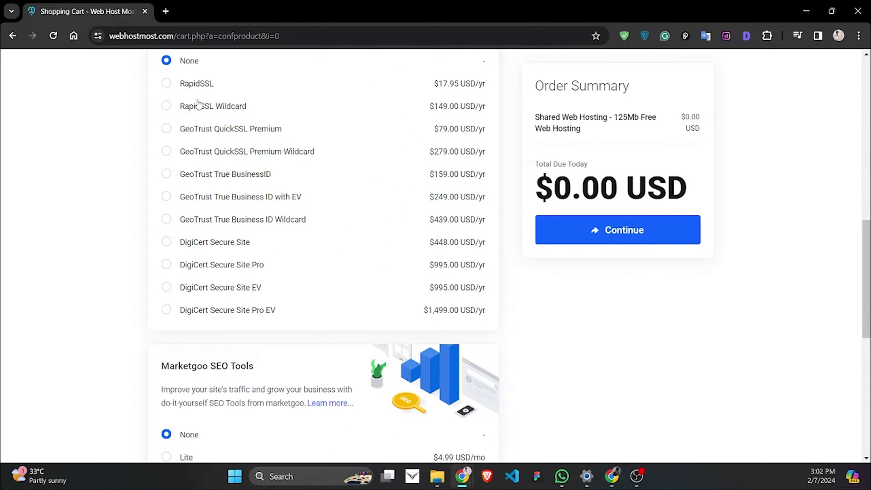
pyautogui.scroll(-5, 314, 135)
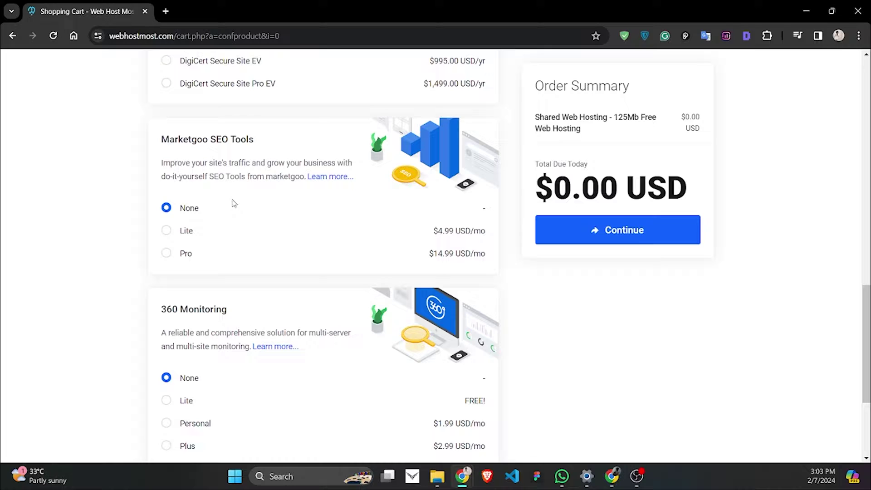
pyautogui.scroll(-4, 286, 231)
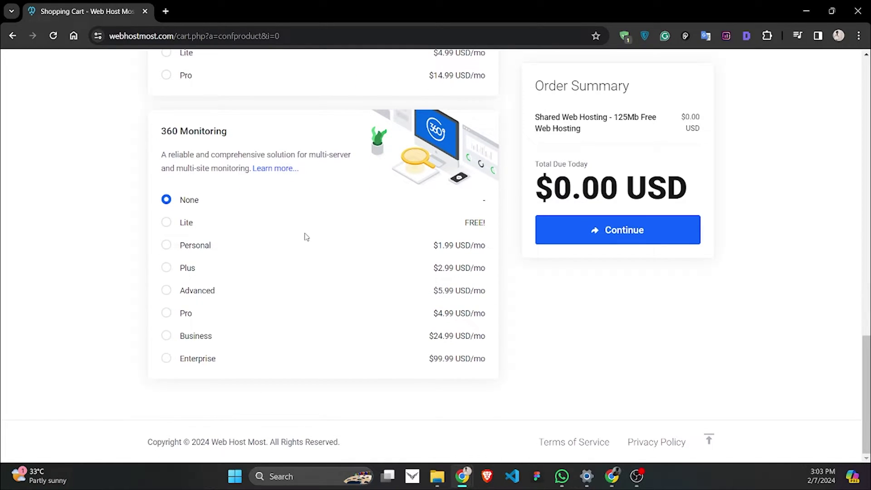
pyautogui.scroll(15, 383, 247)
# - Continue to Review & Checkout and scroll down to the Payment Method section
pyautogui.click(613, 272)
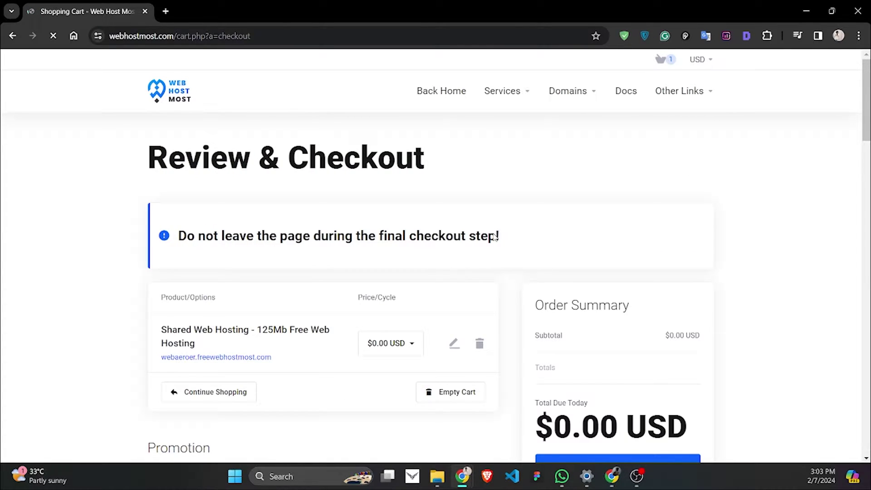
pyautogui.scroll(-4, 491, 233)
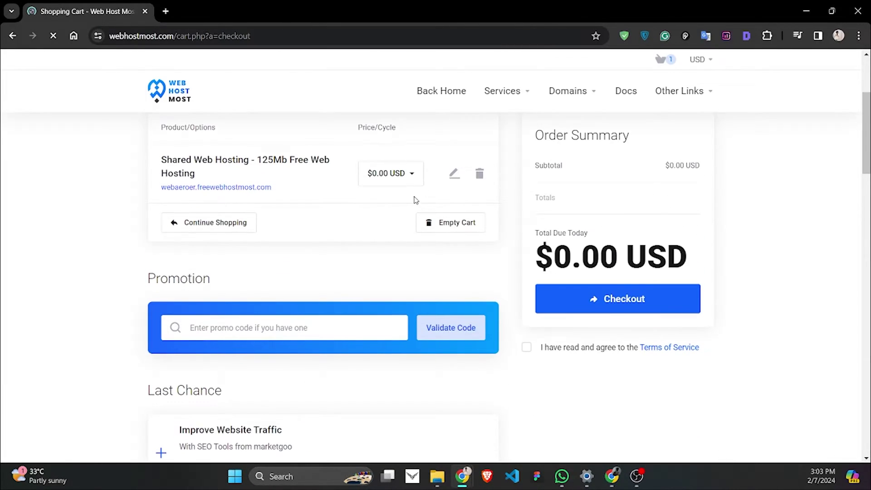
pyautogui.scroll(-3, 330, 237)
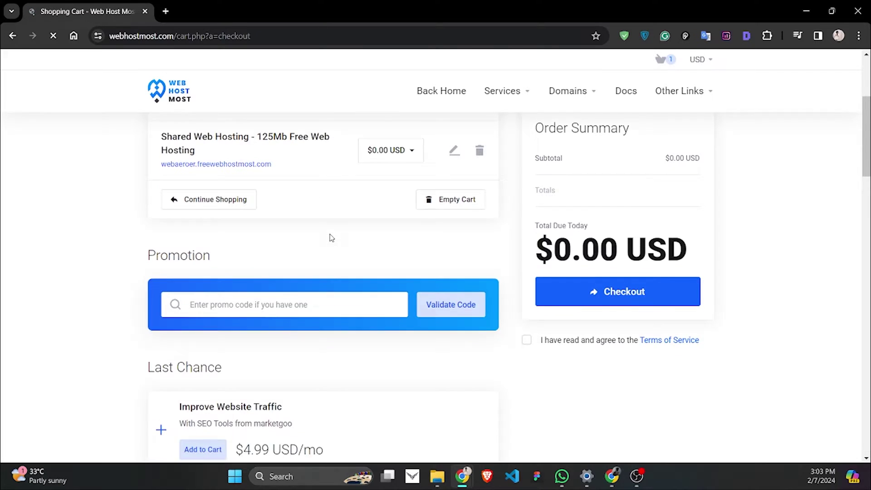
pyautogui.scroll(-11, 340, 239)
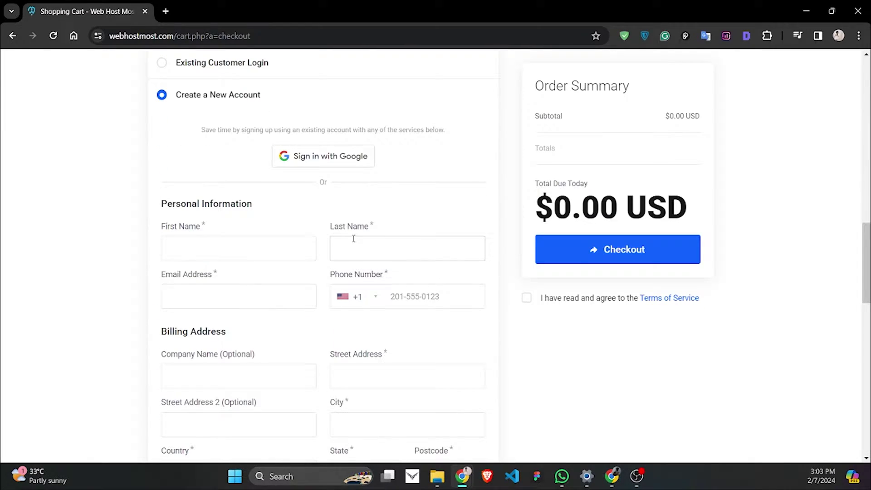
pyautogui.scroll(4, 367, 211)
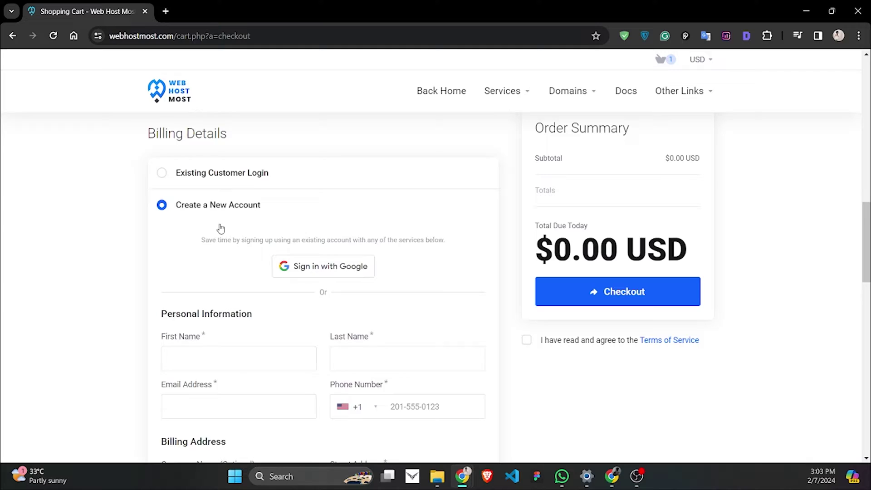
pyautogui.scroll(-5, 422, 303)
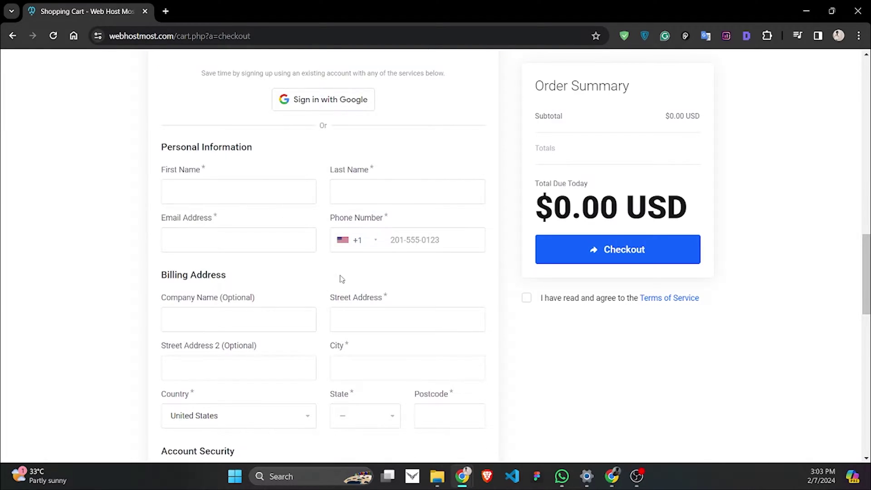
pyautogui.scroll(-5, 340, 278)
pyautogui.scroll(-5, 342, 276)
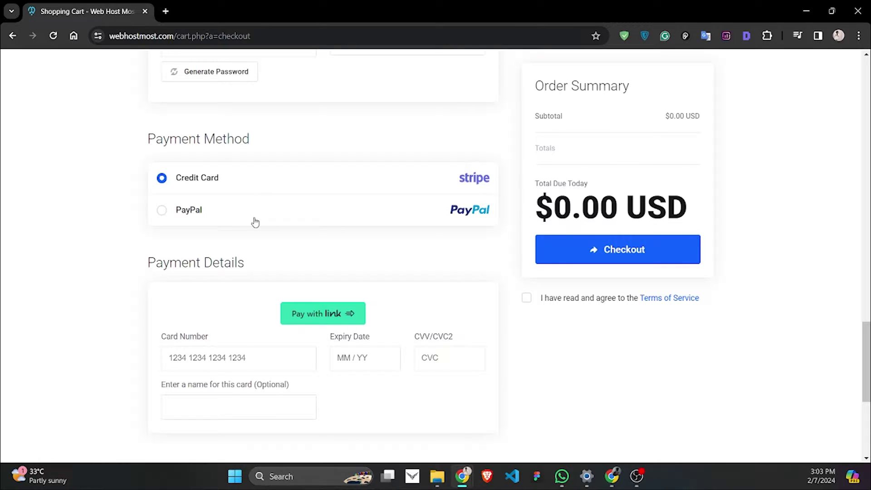
# - Select PayPal instead of Credit Card, with $0.00 USD due today
pyautogui.click(163, 213)
pyautogui.scroll(4, 157, 221)
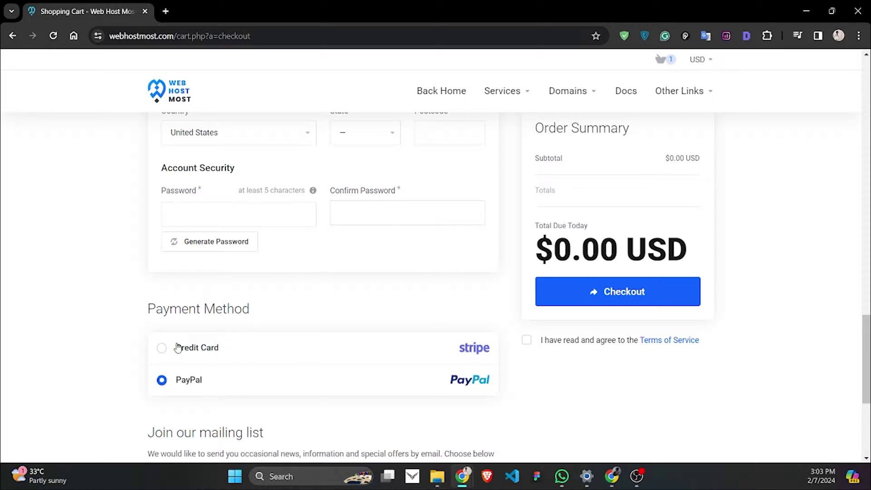
pyautogui.scroll(12, 332, 318)
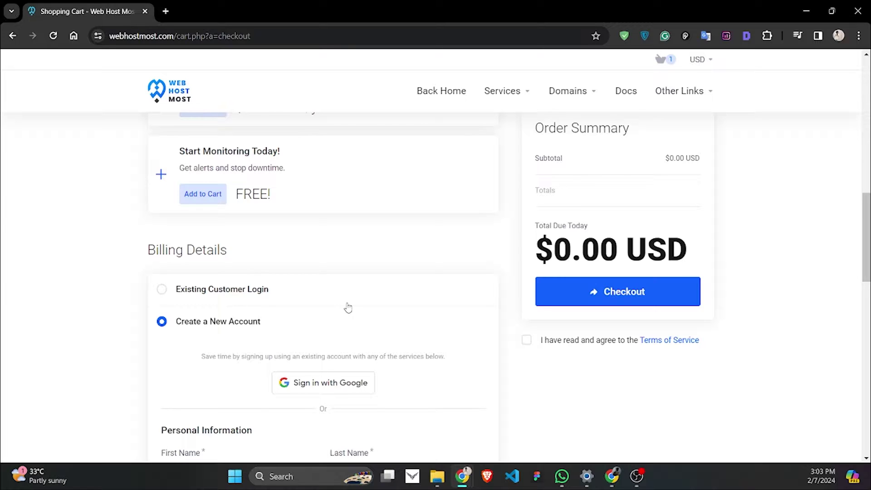
pyautogui.scroll(10, 206, 107)
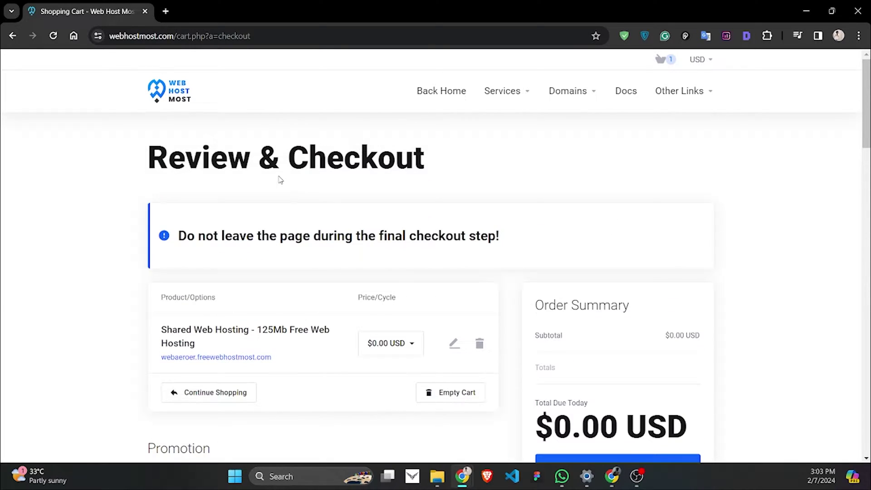
pyautogui.scroll(-20, 274, 189)
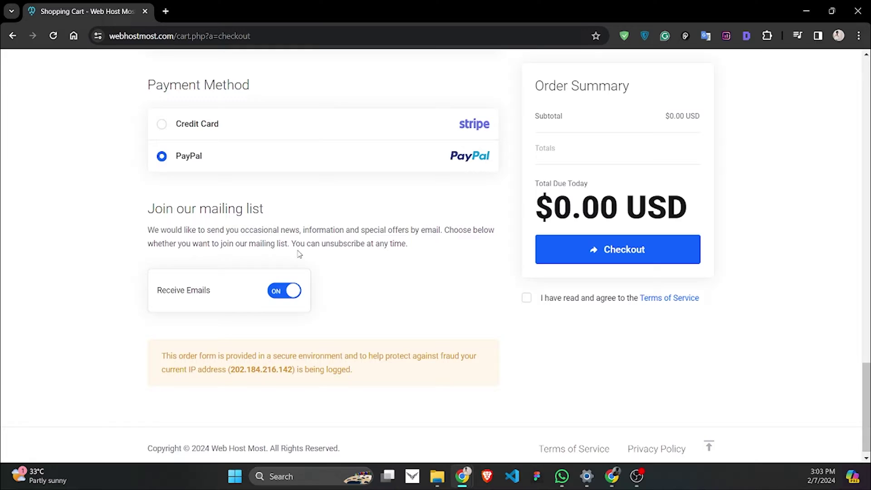
pyautogui.scroll(5, 298, 253)
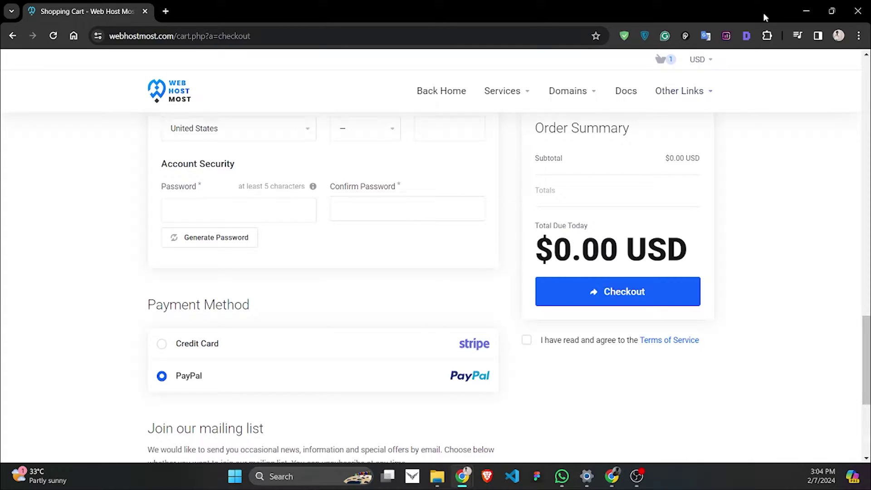
# - Minimize the checkout window and bring up the server1 dashboard window maximized
pyautogui.click(806, 11)
pyautogui.moveTo(613, 480)
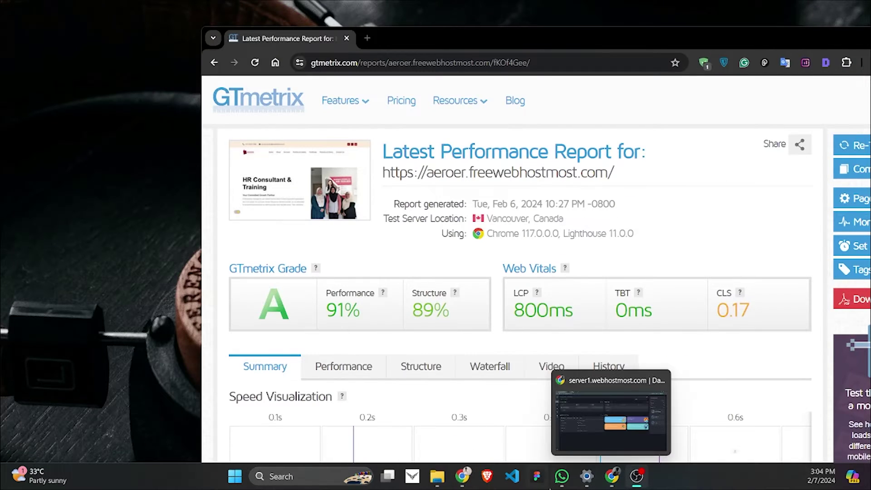
pyautogui.click(612, 476)
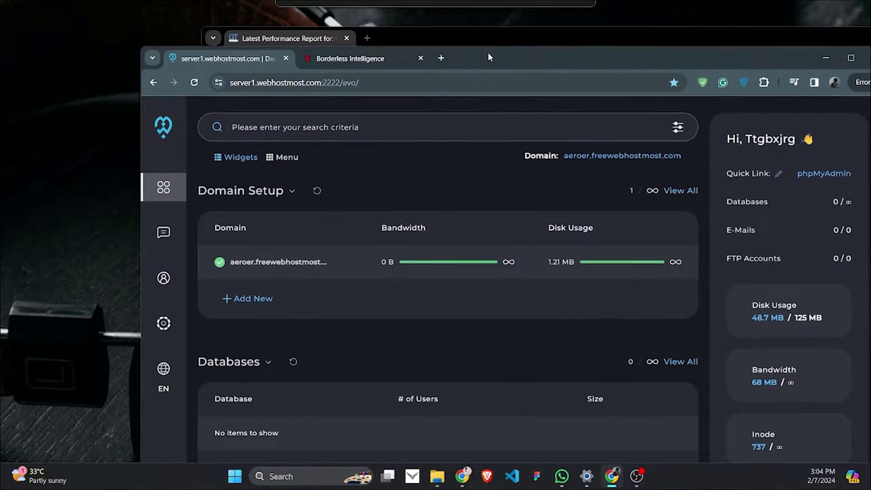
pyautogui.doubleClick(490, 53)
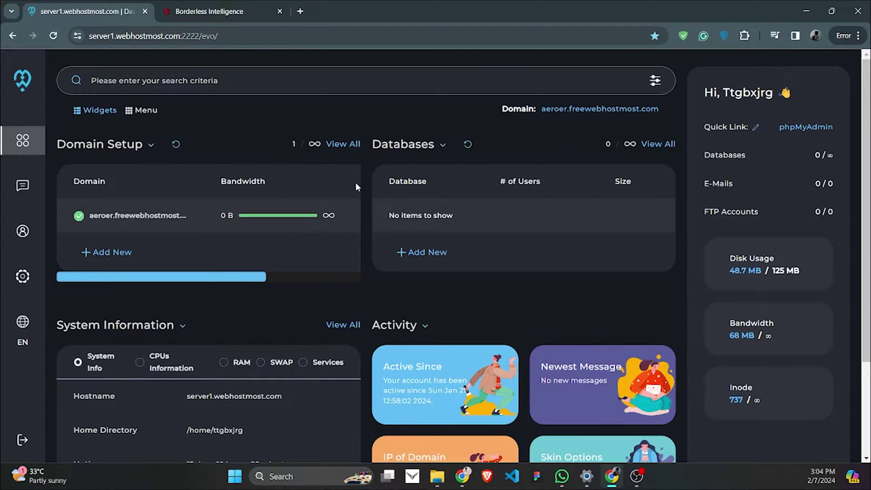
pyautogui.scroll(-3, 356, 182)
pyautogui.scroll(3, 358, 189)
# - Open a new tab and view the aeroer.freewebhostmost.com dashboard showing 48.7 MB of 125 MB disk
pyautogui.click(299, 12)
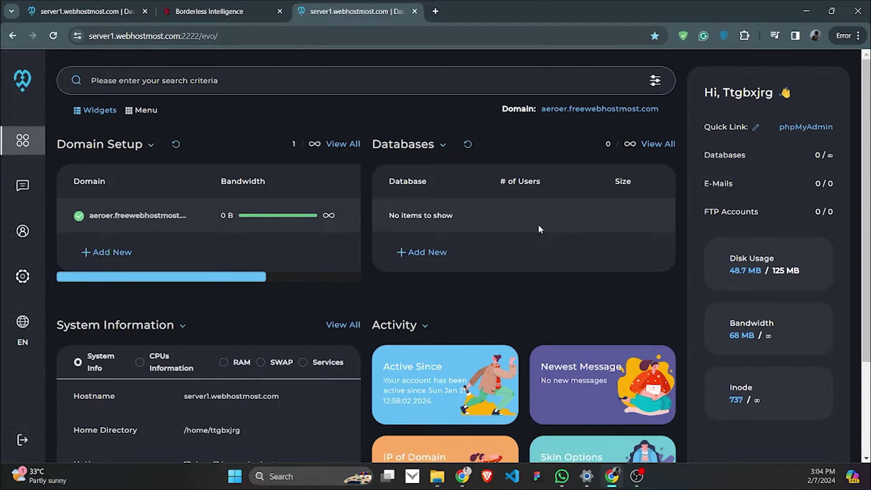
pyautogui.scroll(-1, 664, 227)
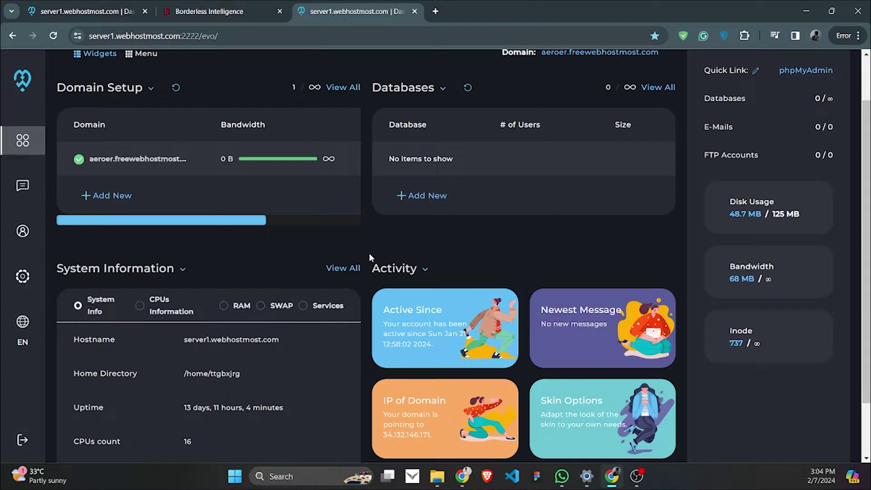
pyautogui.scroll(-1, 461, 246)
pyautogui.scroll(2, 559, 253)
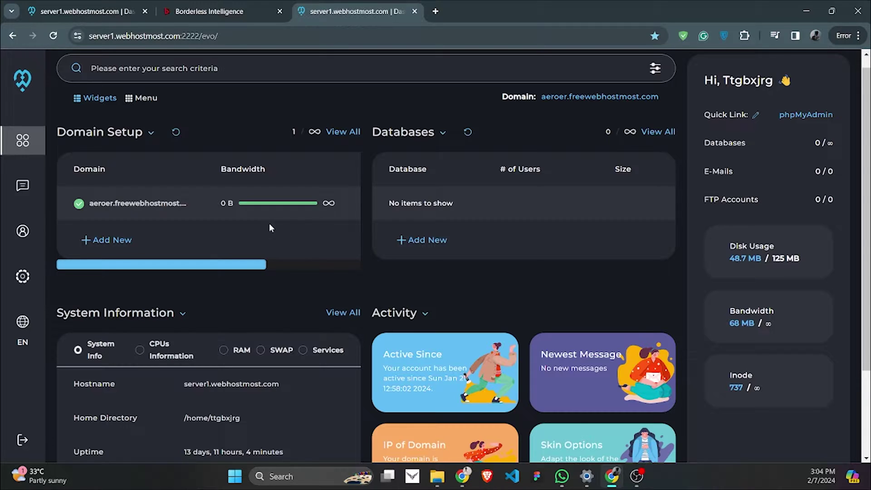
# - Open the domain's public_html folder in File Manager, then switch to the live site tab
pyautogui.moveTo(30, 193)
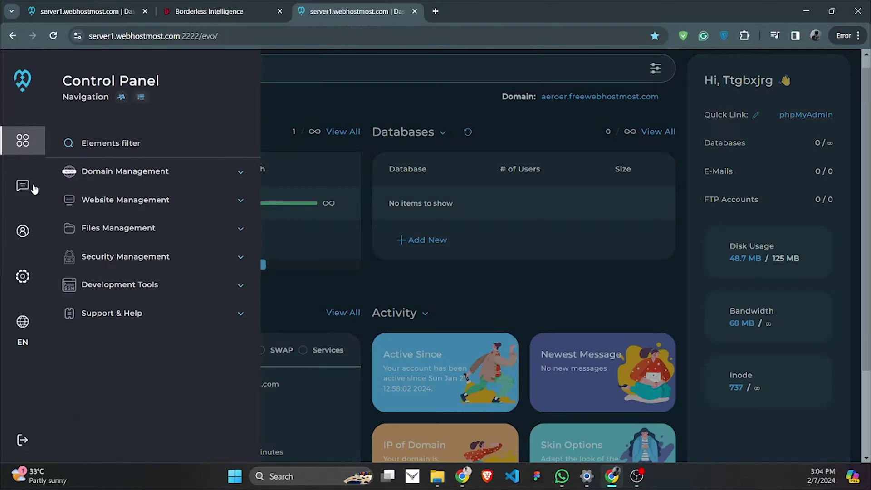
pyautogui.click(146, 202)
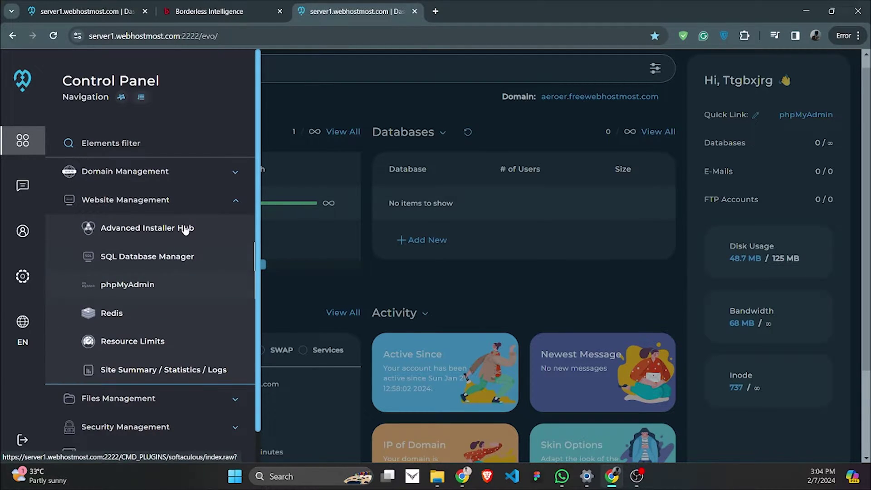
pyautogui.scroll(-1, 132, 309)
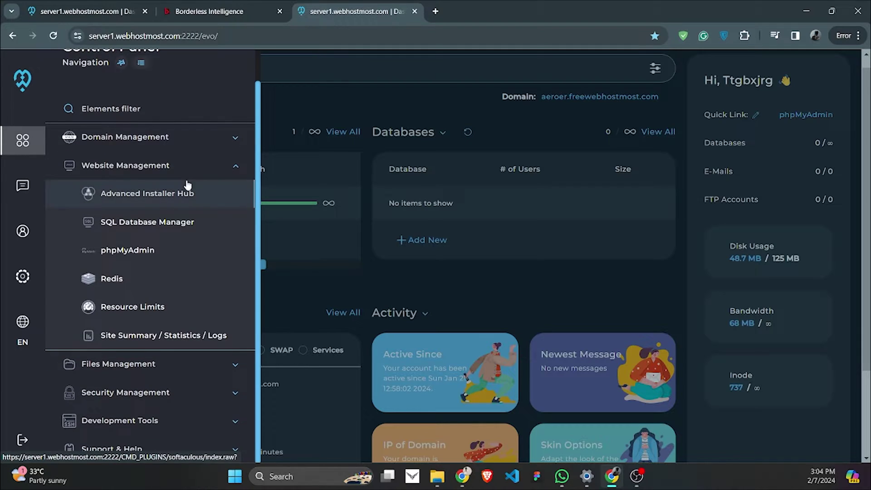
pyautogui.click(125, 366)
pyautogui.scroll(-2, 189, 339)
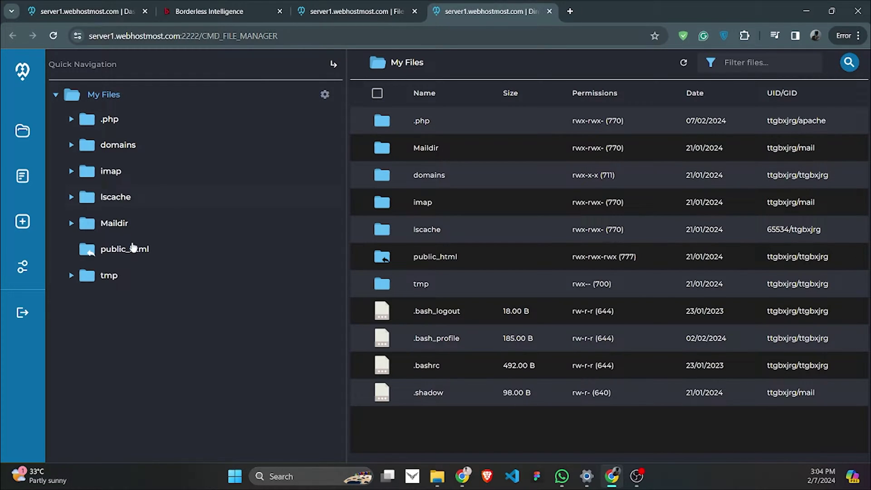
pyautogui.click(119, 250)
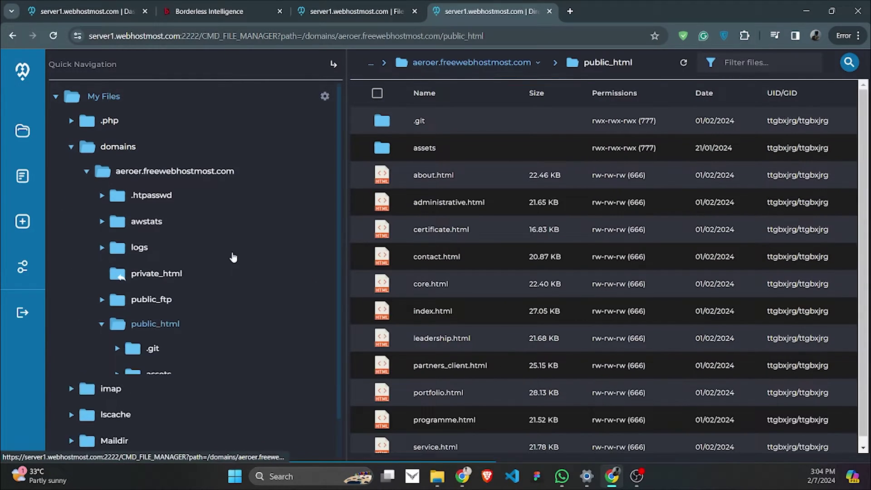
pyautogui.scroll(-2, 206, 253)
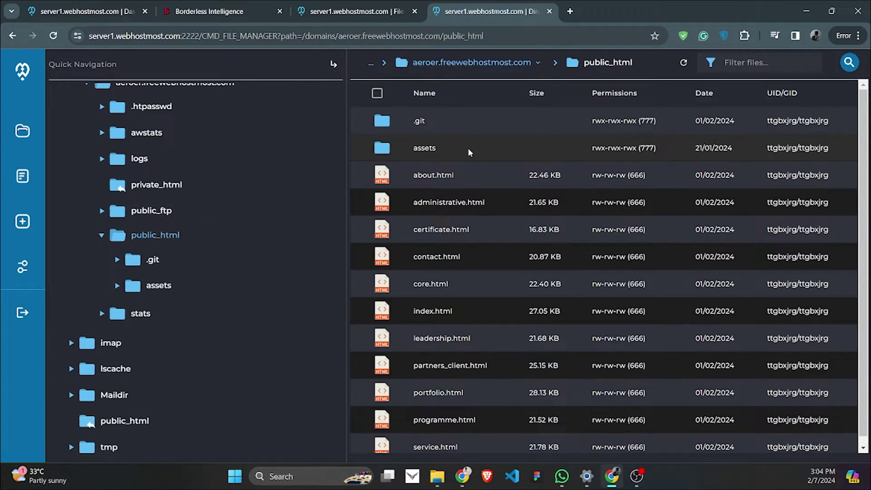
pyautogui.scroll(-1, 444, 232)
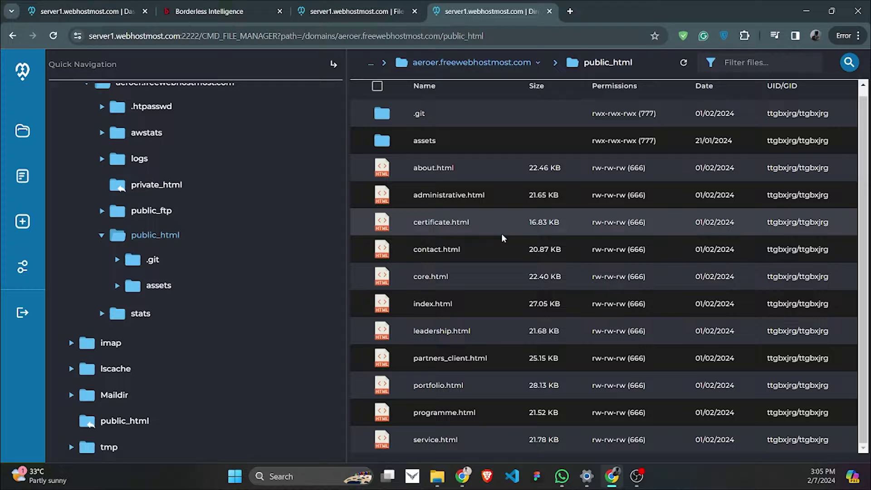
pyautogui.click(213, 11)
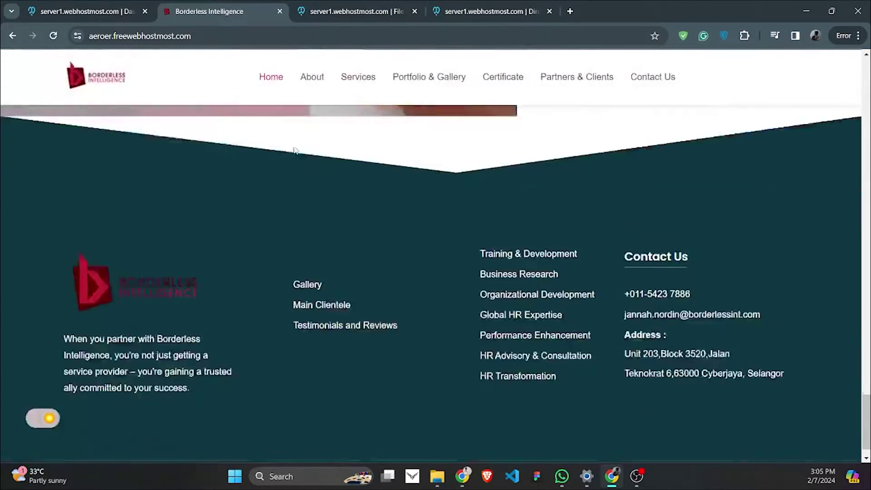
# - Turn on the Borderless Intelligence site's dark theme with the moon toggle, then return to the DirectAdmin tab
pyautogui.scroll(10, 294, 150)
pyautogui.scroll(-10, 325, 165)
pyautogui.scroll(4, 292, 288)
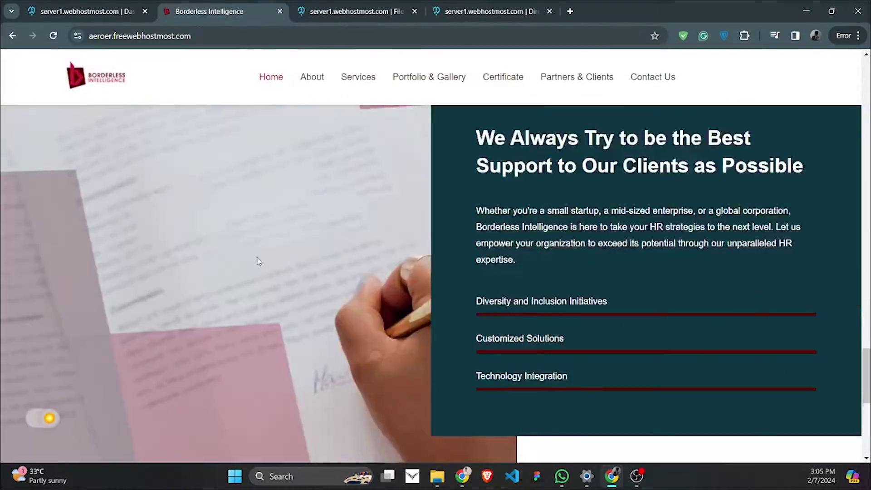
pyautogui.scroll(10, 257, 262)
pyautogui.click(49, 419)
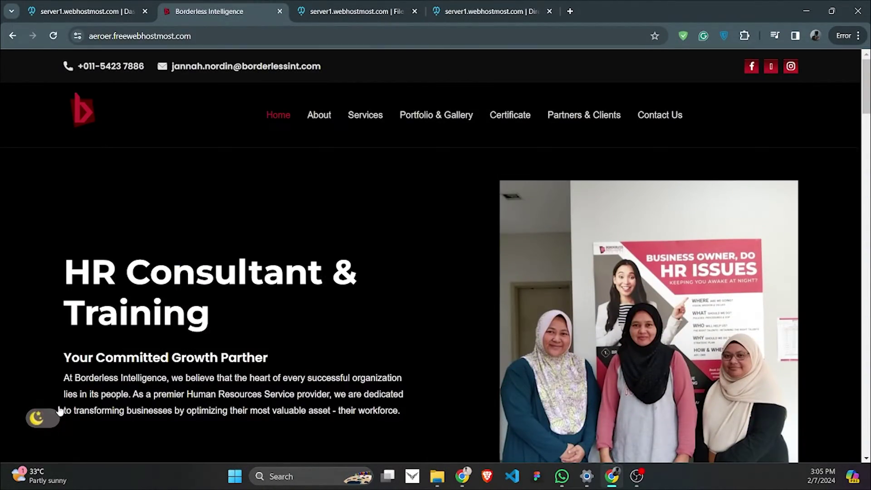
pyautogui.click(82, 10)
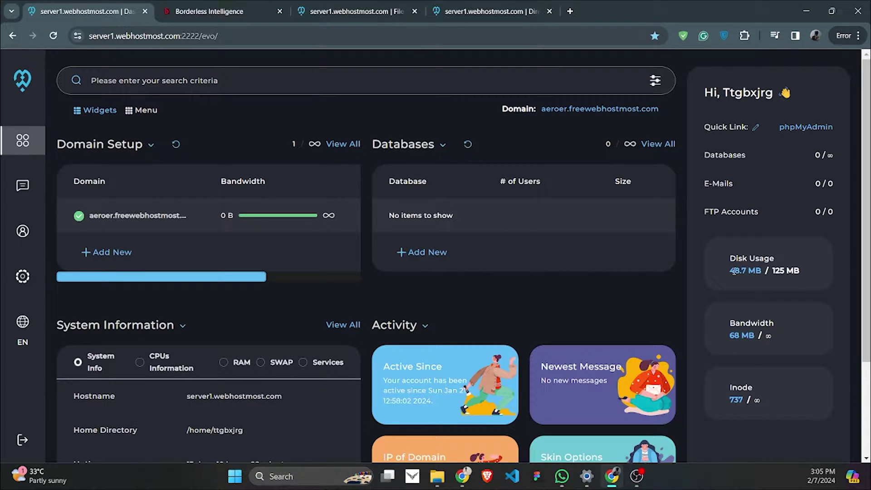
# - Highlight the 48.7 MB disk usage figure and check the hosted site tab
pyautogui.moveTo(726, 271); pyautogui.dragTo(760, 269)
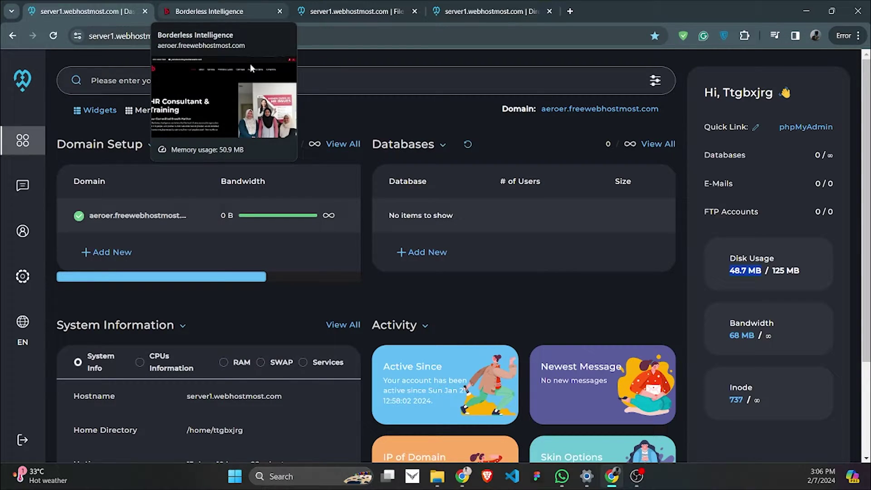
pyautogui.click(245, 9)
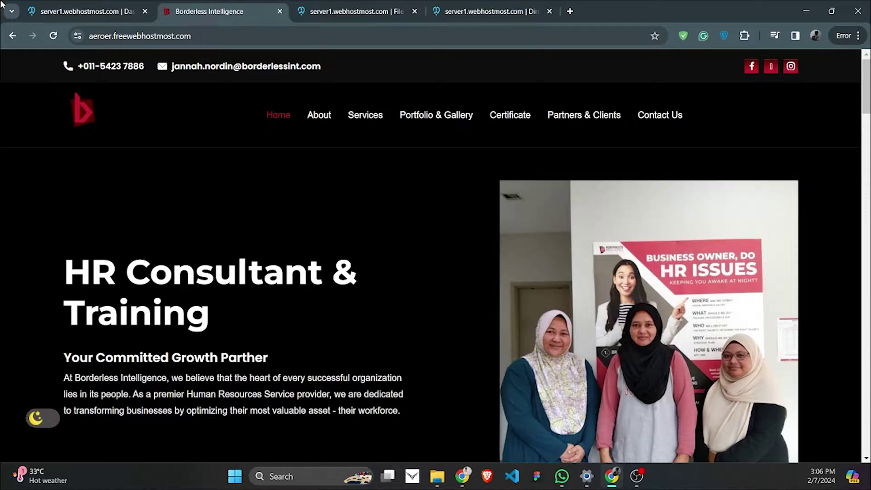
pyautogui.click(73, 11)
# - Scroll the dashboard to review 737 inodes used and 68 MB bandwidth
pyautogui.scroll(-1, 311, 162)
pyautogui.scroll(-2, 312, 162)
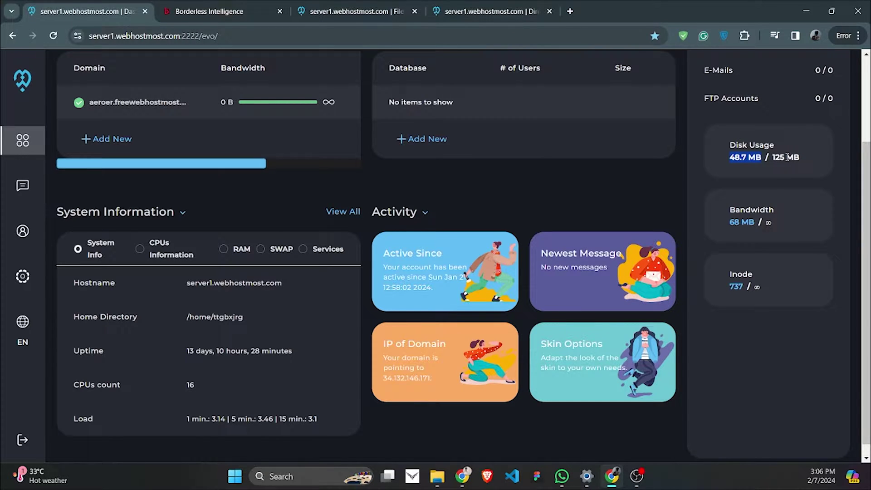
pyautogui.scroll(-1, 287, 195)
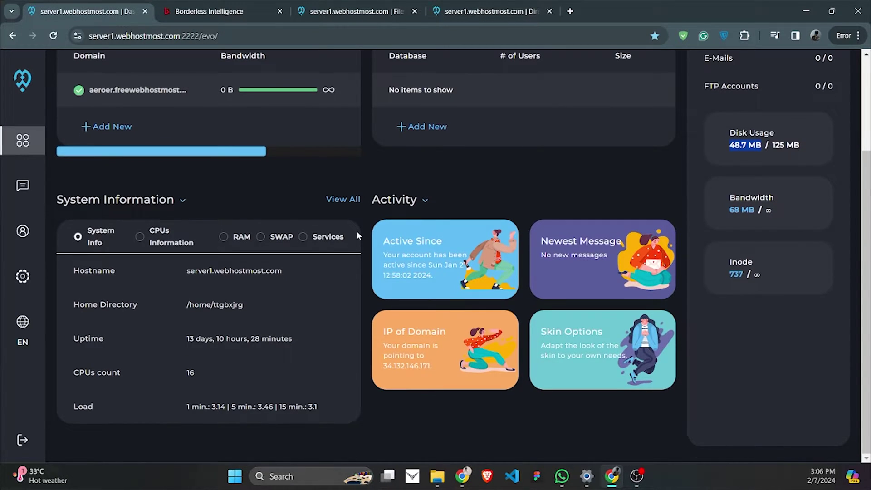
pyautogui.scroll(2, 356, 230)
pyautogui.scroll(2, 373, 241)
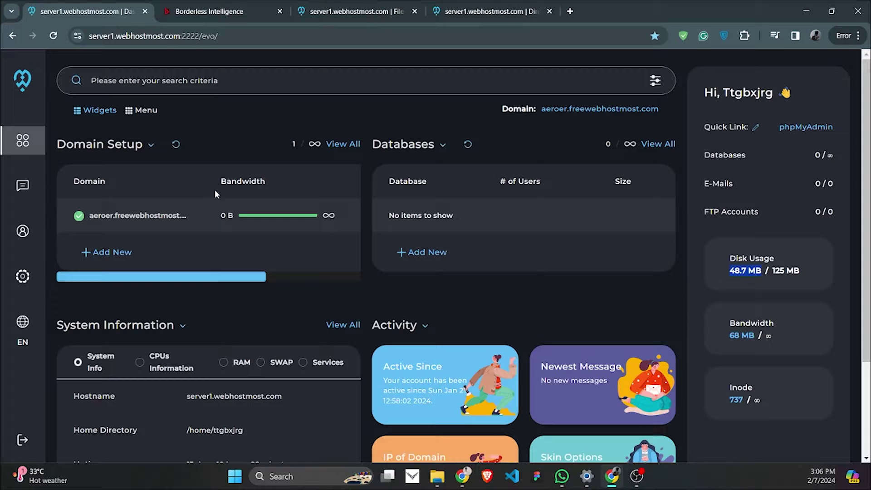
pyautogui.scroll(-3, 215, 194)
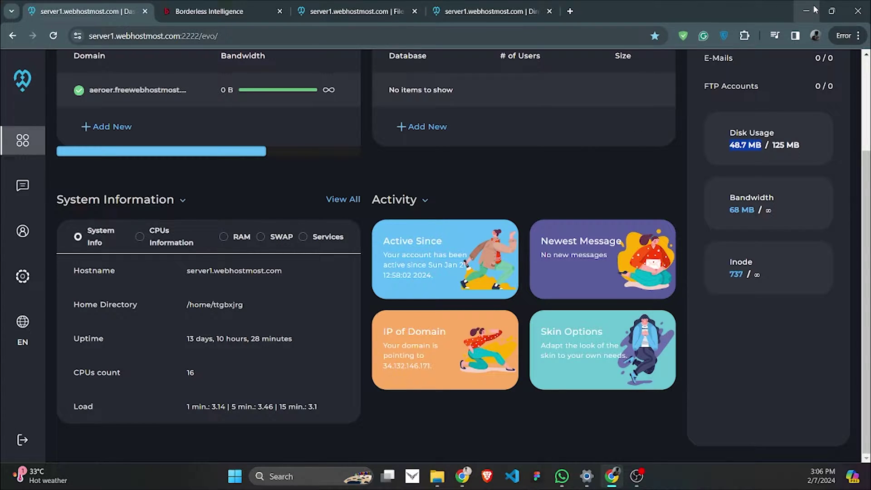
# - Reload the Borderless Intelligence site, switch it to light mode, and minimize its window to reveal GTmetrix
pyautogui.click(236, 9)
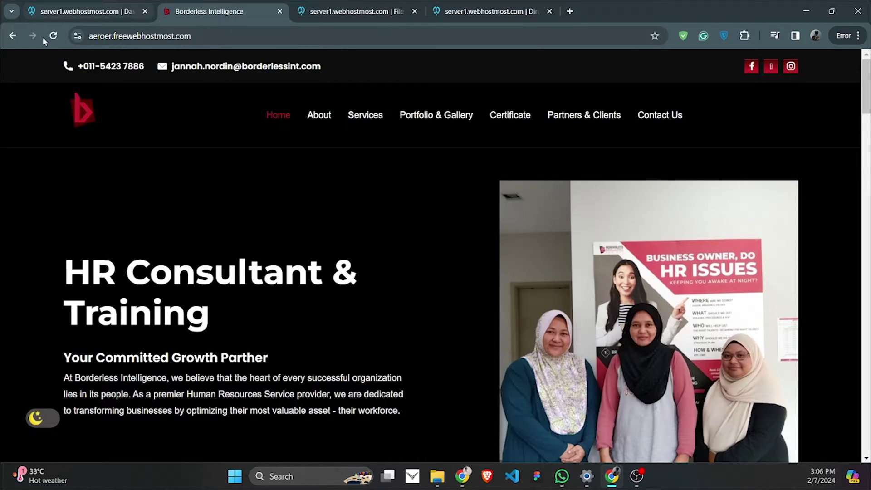
pyautogui.click(54, 45)
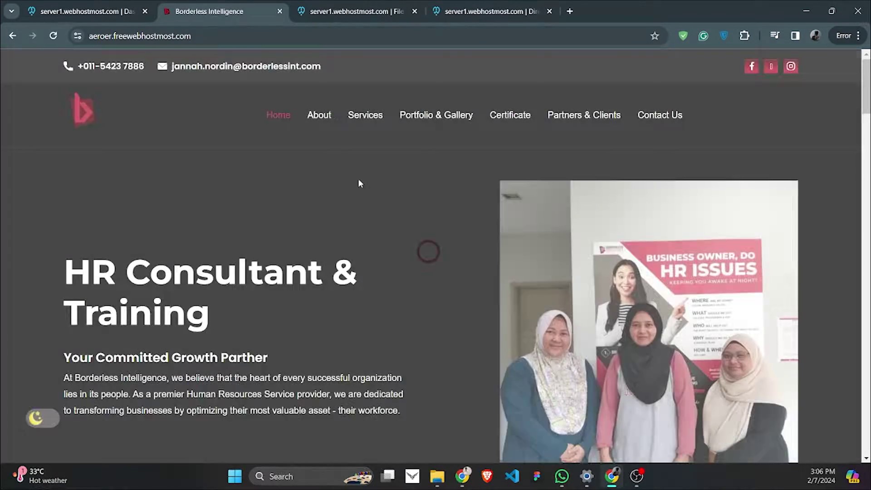
pyautogui.scroll(-20, 359, 182)
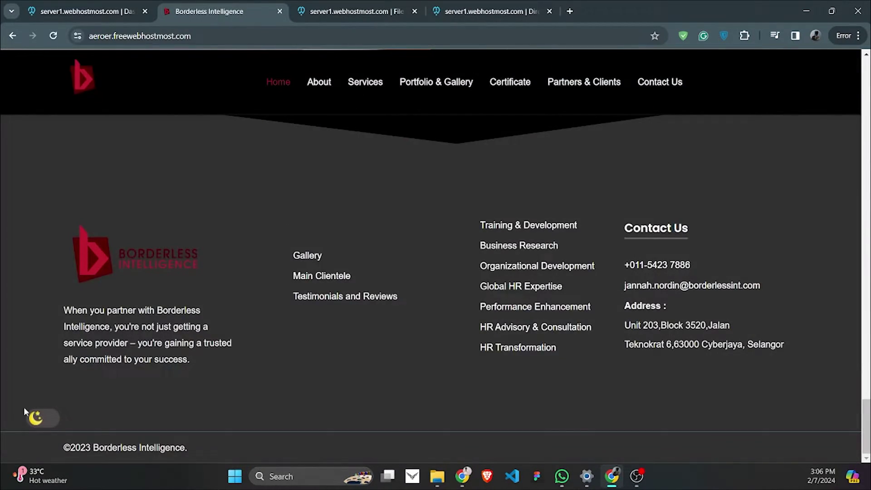
pyautogui.click(28, 412)
pyautogui.scroll(20, 227, 309)
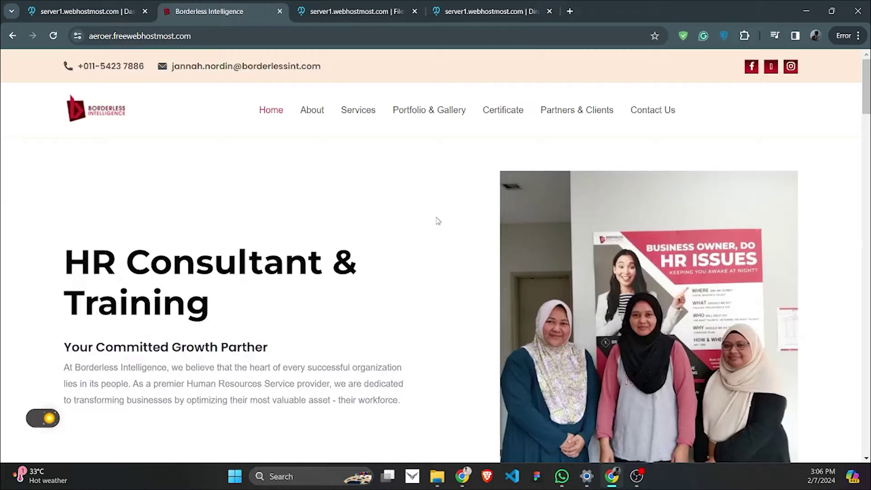
pyautogui.click(806, 10)
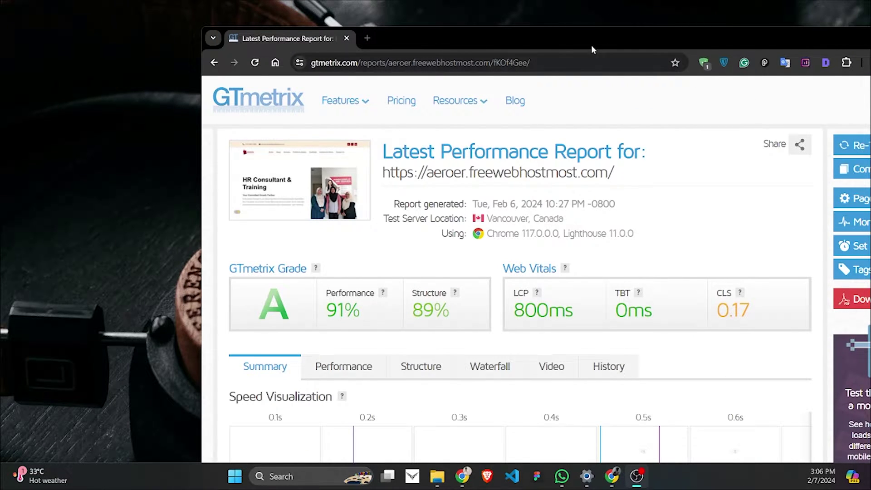
# - Maximize the GTmetrix window and scroll through the report's grade A, 91% performance, 89% structure results
pyautogui.moveTo(596, 29); pyautogui.dragTo(443, 21)
pyautogui.scroll(-5, 415, 186)
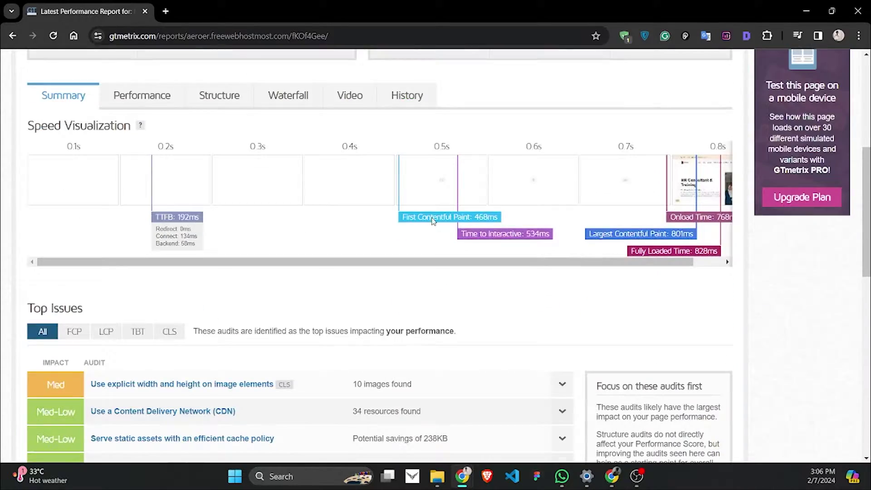
pyautogui.scroll(2, 427, 225)
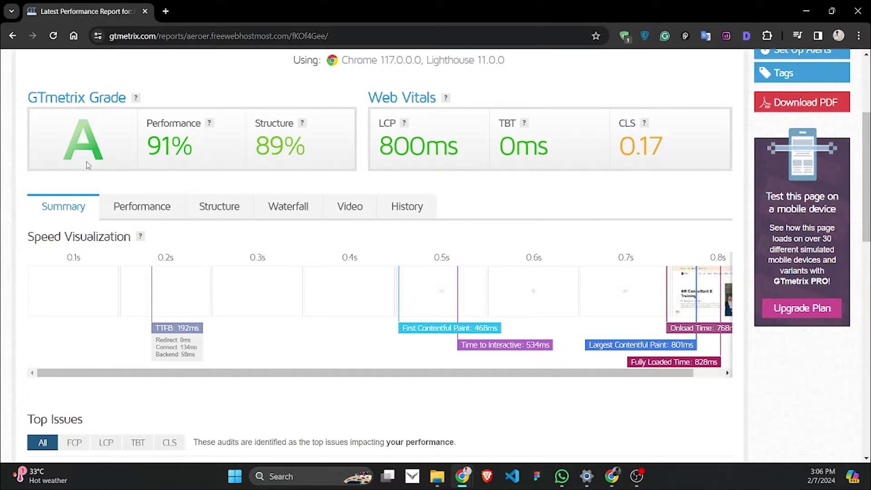
pyautogui.scroll(-2, 90, 172)
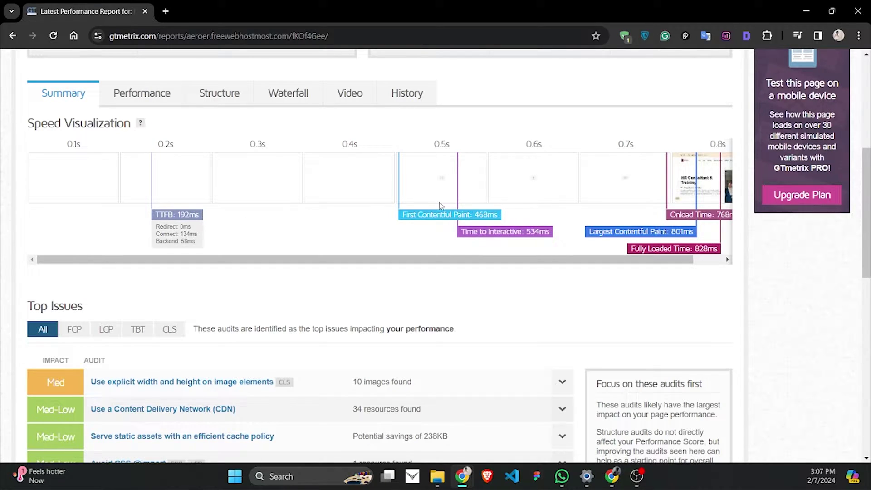
pyautogui.moveTo(500, 261); pyautogui.dragTo(590, 261)
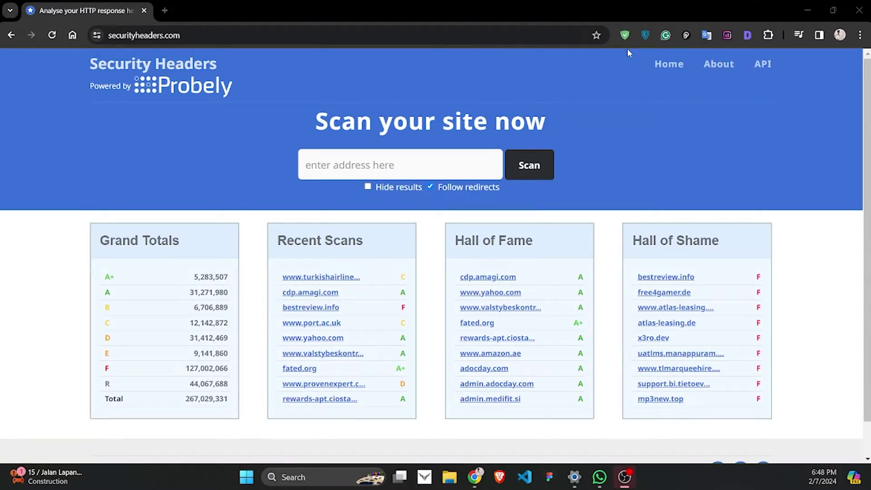
pyautogui.rightClick(435, 169)
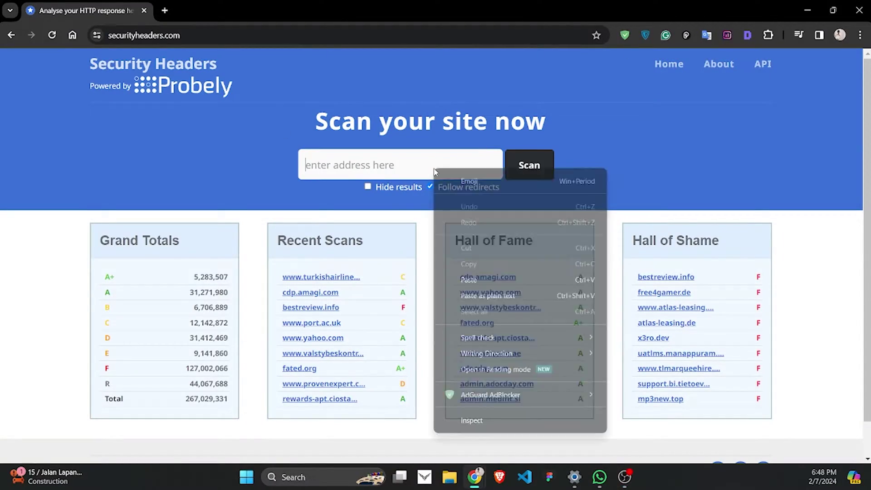
pyautogui.click(468, 280)
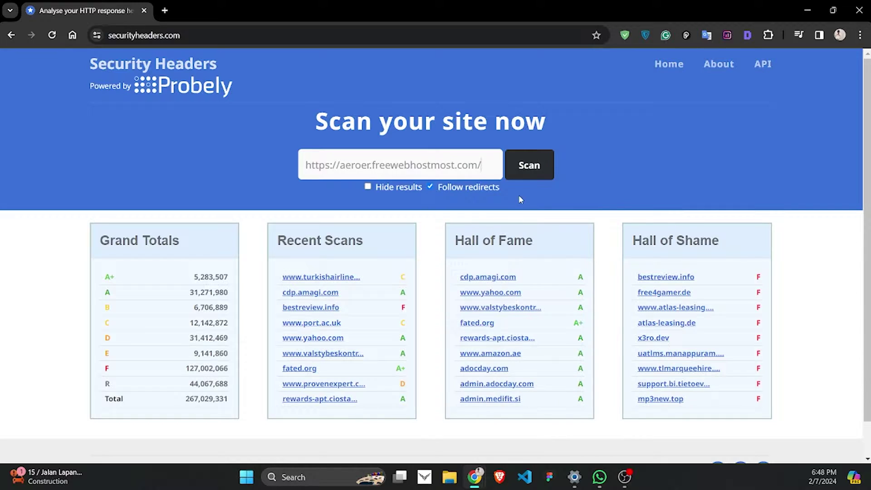
pyautogui.click(540, 168)
pyautogui.scroll(-2, 624, 153)
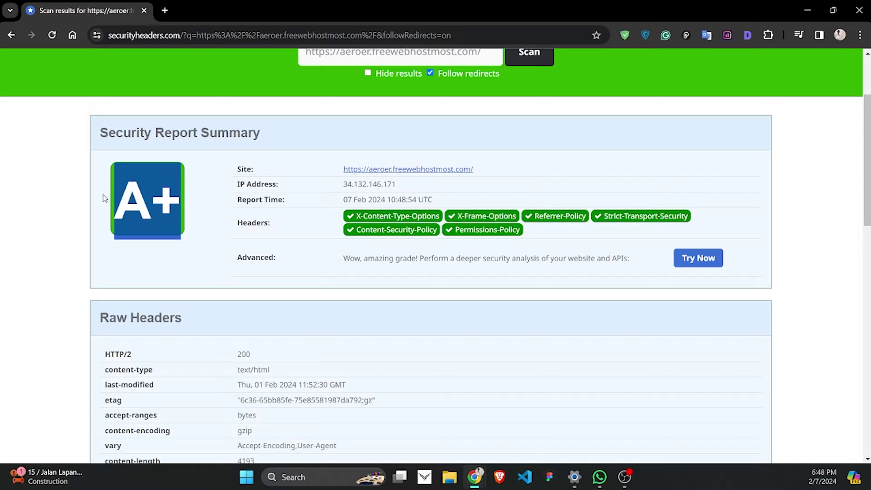
pyautogui.scroll(-2, 209, 196)
pyautogui.scroll(-2, 209, 196)
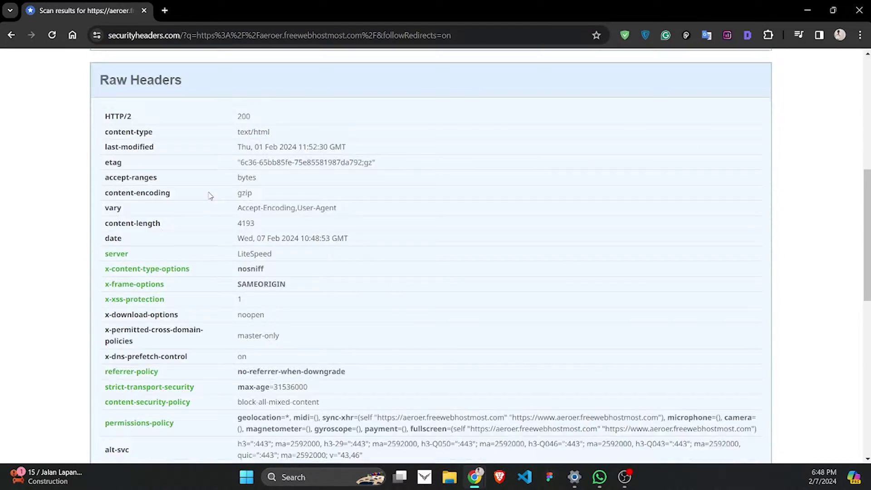
pyautogui.scroll(6, 210, 195)
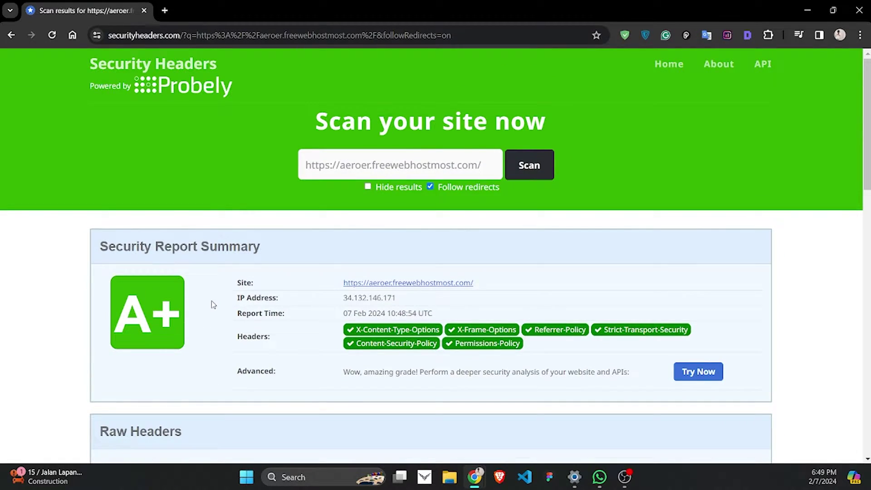